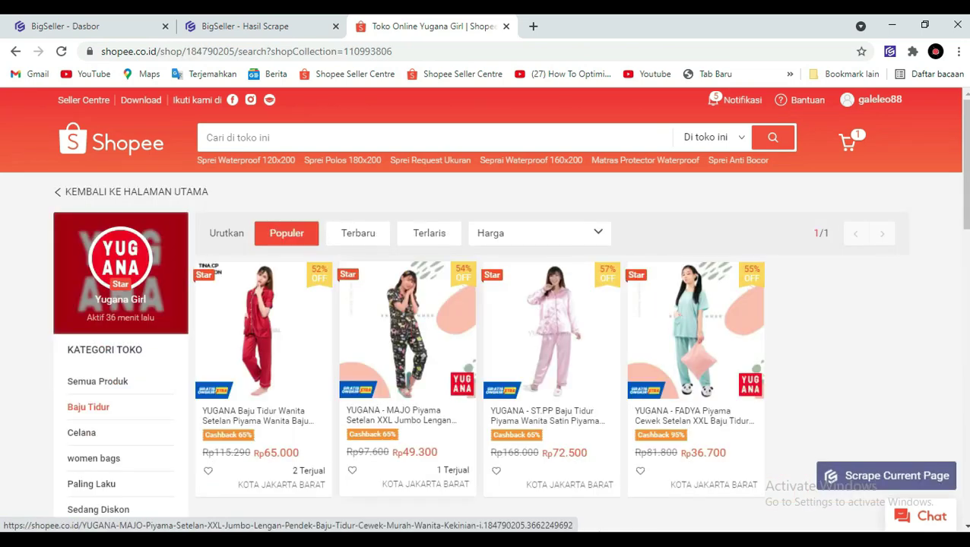
- Scrape the YUGANA - FADYA pajama product from the Baju Tidur category to BigSeller and open the scraped product list
{"action": "scroll", "coordinate": [487, 304], "scroll_direction": "down", "scroll_amount": 2}
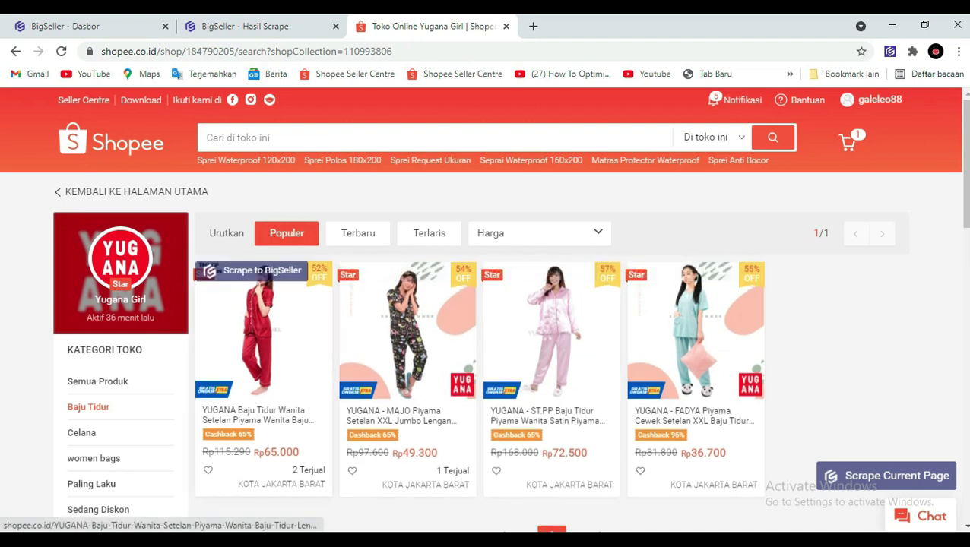
{"action": "scroll", "coordinate": [263, 331], "scroll_direction": "down", "scroll_amount": 1}
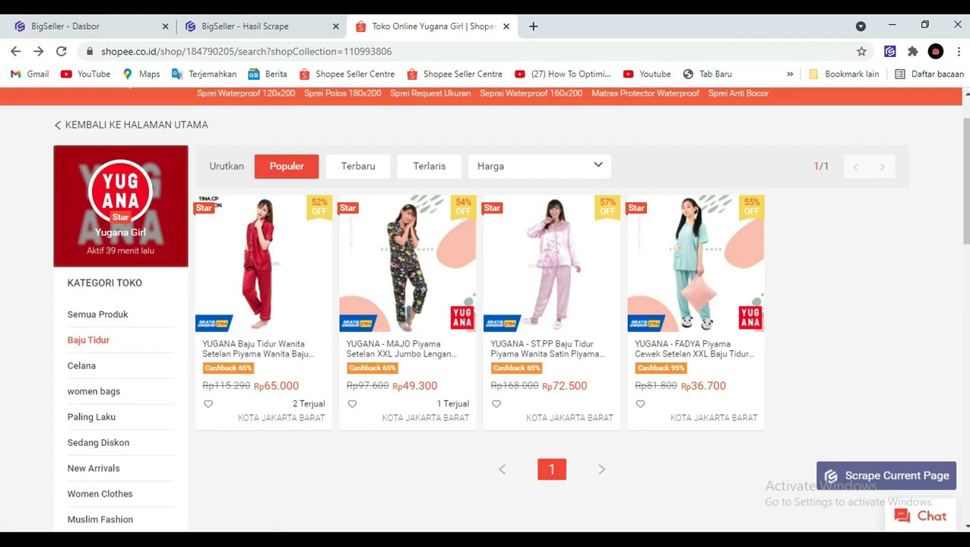
{"action": "mouse_move", "coordinate": [695, 274]}
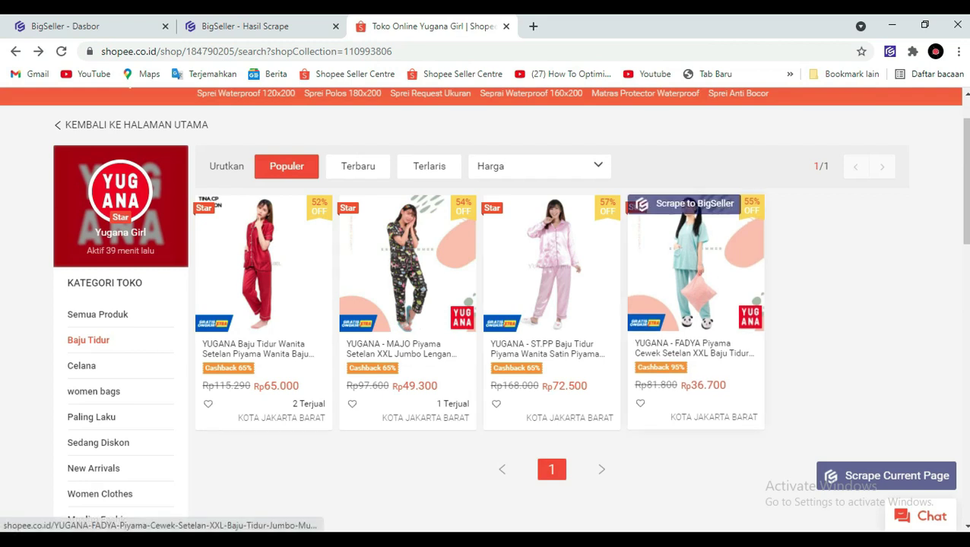
{"action": "left_click", "coordinate": [687, 203]}
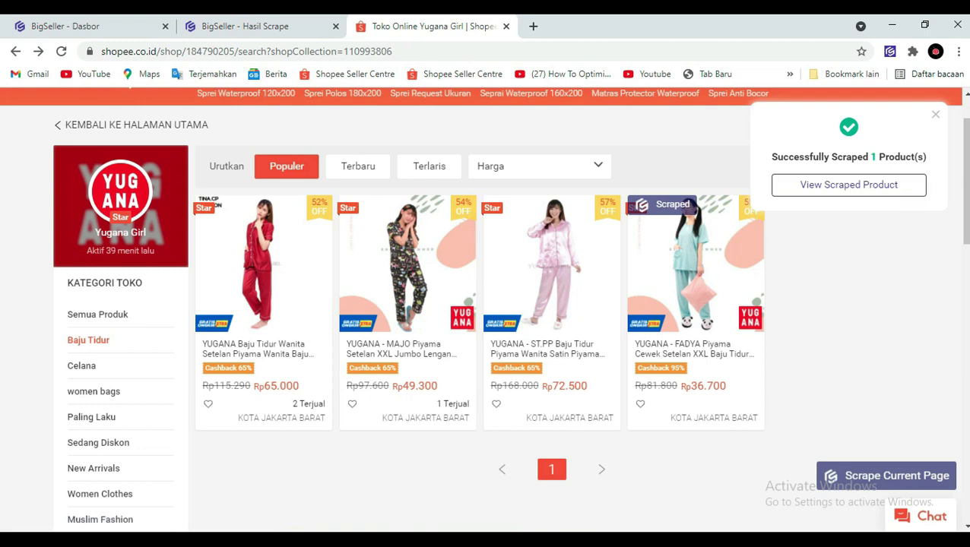
{"action": "left_click", "coordinate": [849, 185]}
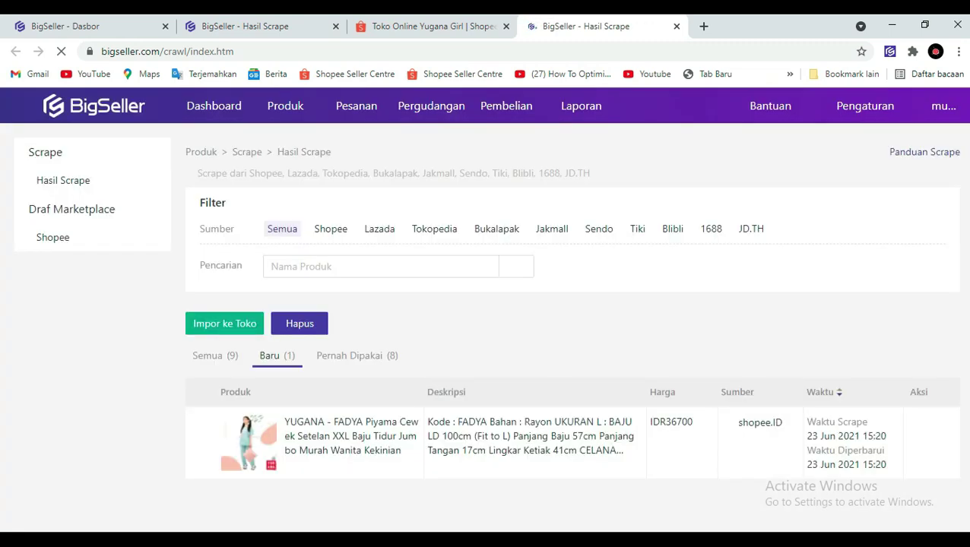
- Import the newly scraped FADYA pajama product into the draft list of all Shopee stores and finish the import
{"action": "scroll", "coordinate": [485, 310], "scroll_direction": "down", "scroll_amount": 1}
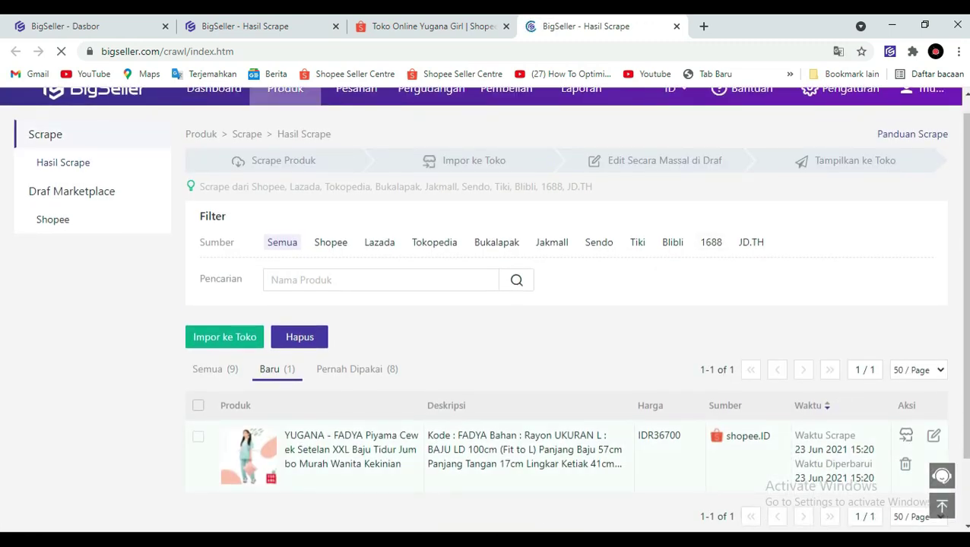
{"action": "scroll", "coordinate": [483, 304], "scroll_direction": "down", "scroll_amount": 1}
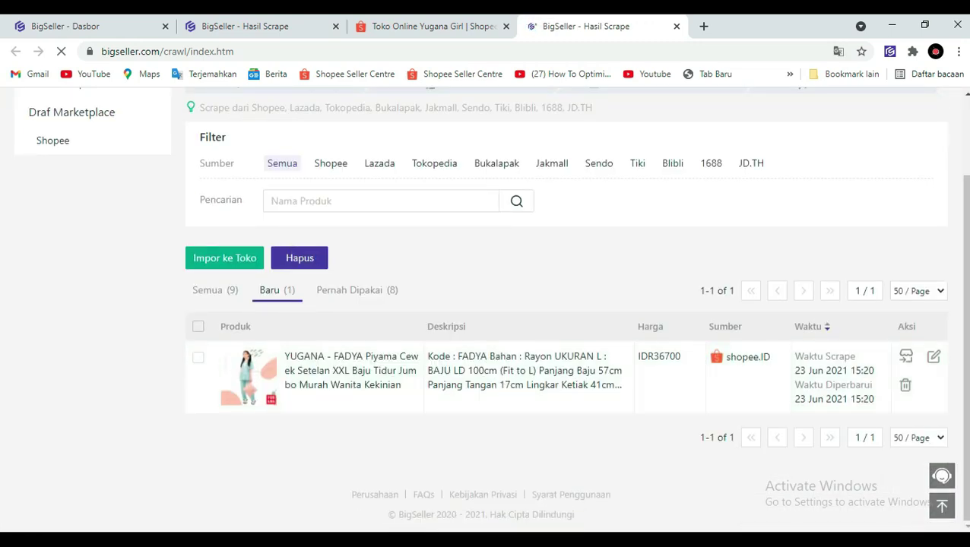
{"action": "left_click", "coordinate": [199, 357]}
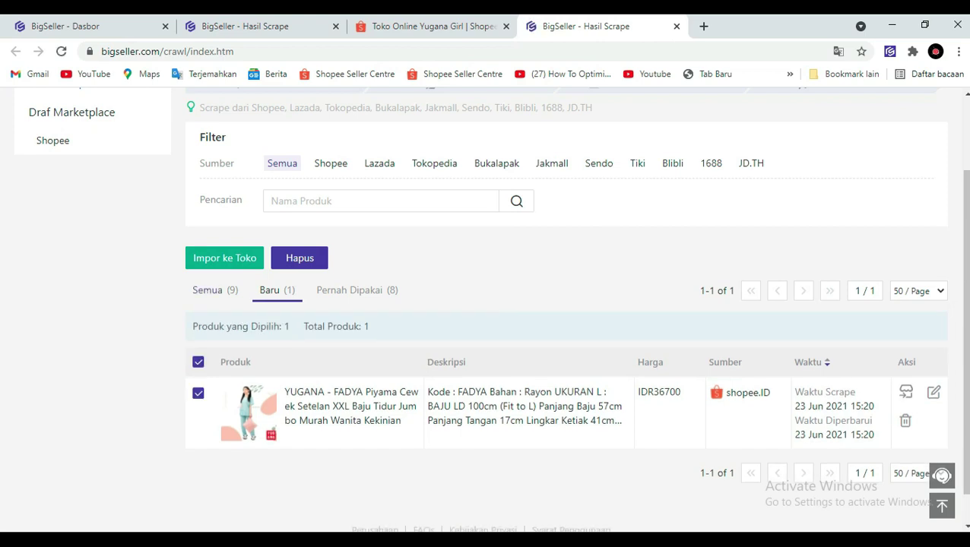
{"action": "left_click", "coordinate": [224, 257]}
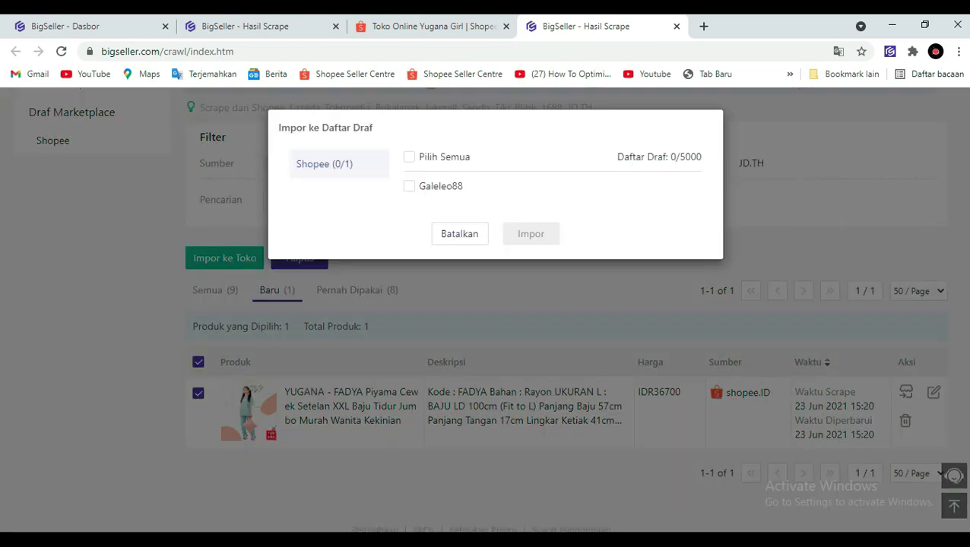
{"action": "left_click", "coordinate": [409, 156]}
{"action": "left_click", "coordinate": [530, 234]}
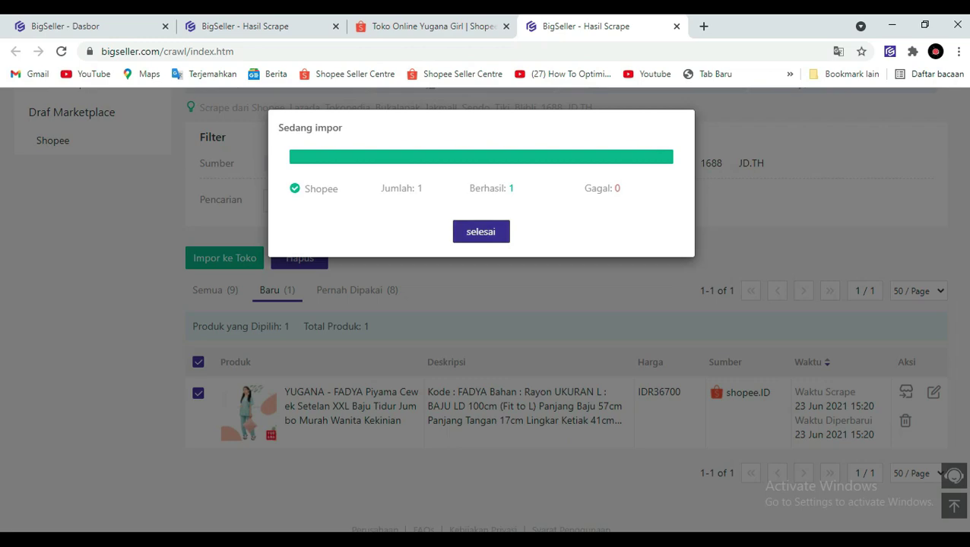
{"action": "left_click", "coordinate": [480, 231]}
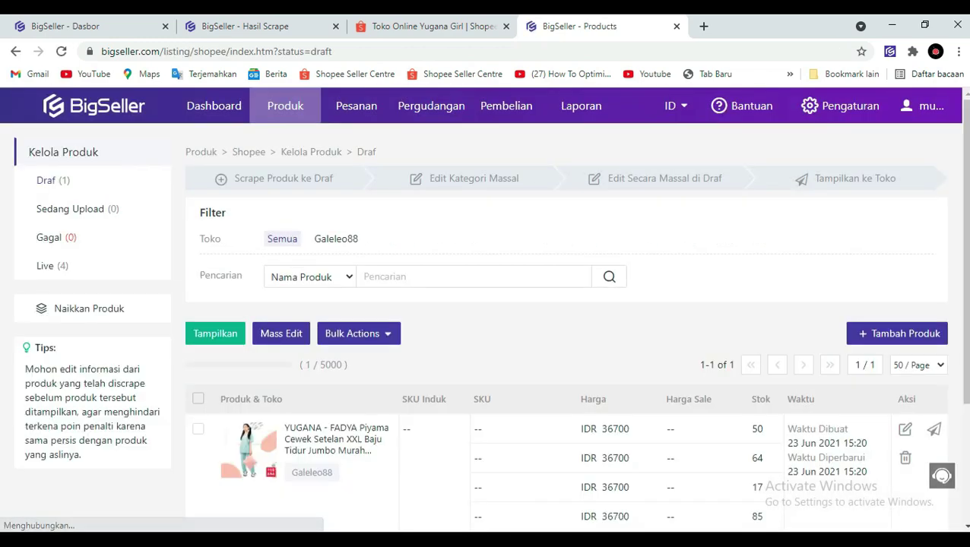
- Select the FADYA pajama draft in the Shopee draft list and open it for editing
{"action": "scroll", "coordinate": [486, 342], "scroll_direction": "down", "scroll_amount": 2}
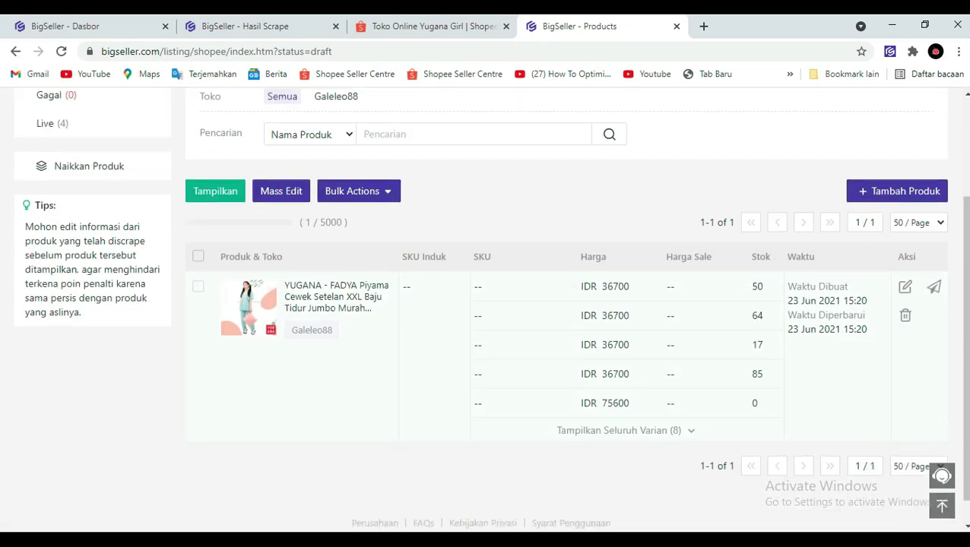
{"action": "mouse_move", "coordinate": [248, 307]}
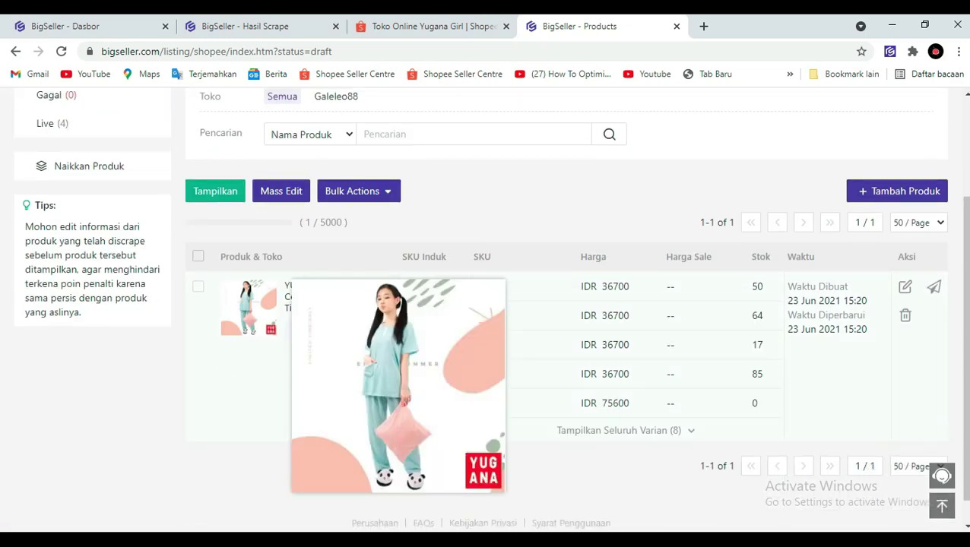
{"action": "left_click", "coordinate": [197, 285]}
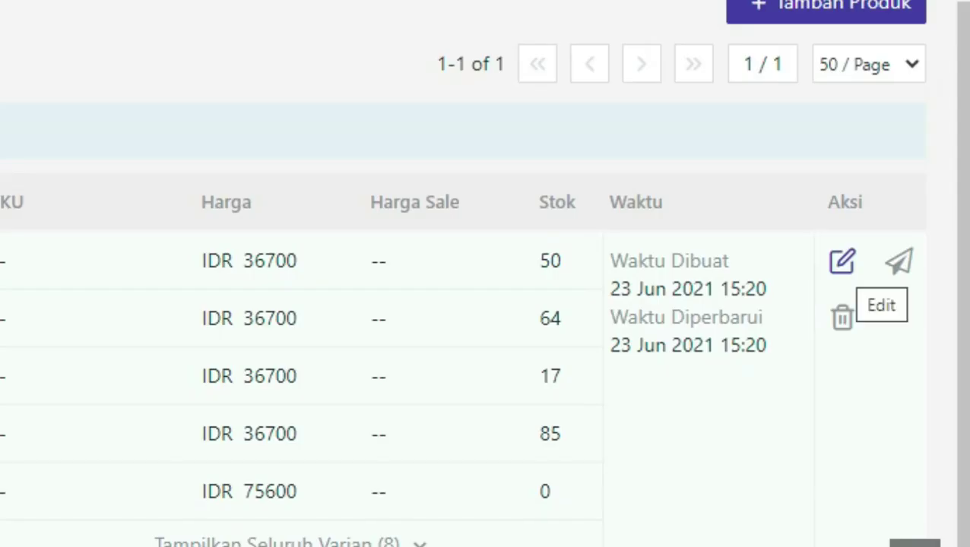
{"action": "left_click", "coordinate": [842, 262]}
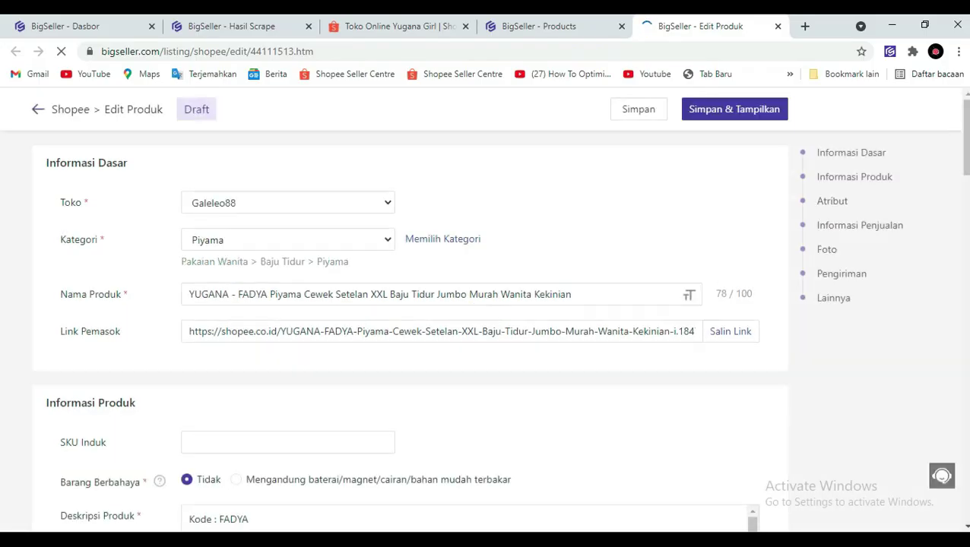
- Set the product's brand attribute (Merek) to Tidak Ada Merek
{"action": "scroll", "coordinate": [485, 330], "scroll_direction": "down", "scroll_amount": 1}
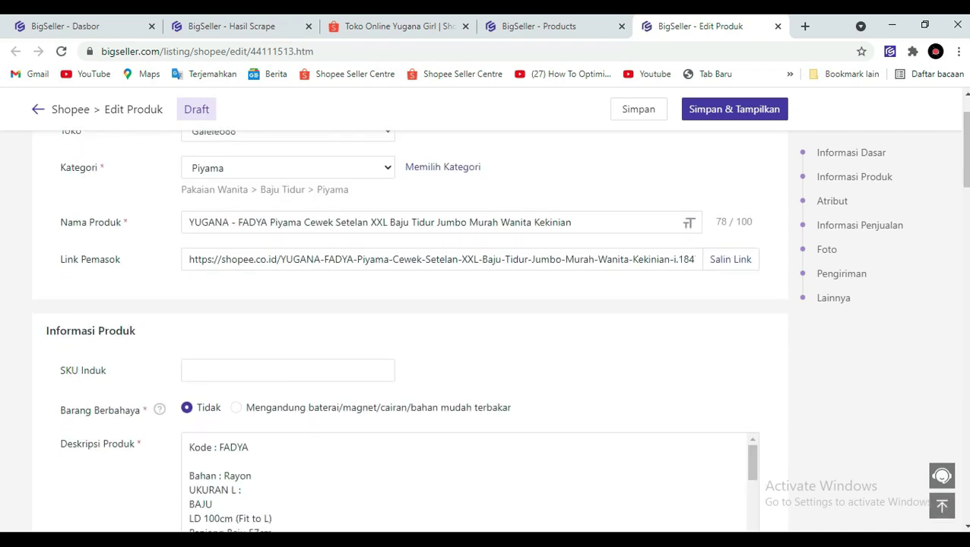
{"action": "scroll", "coordinate": [485, 319], "scroll_direction": "down", "scroll_amount": 2}
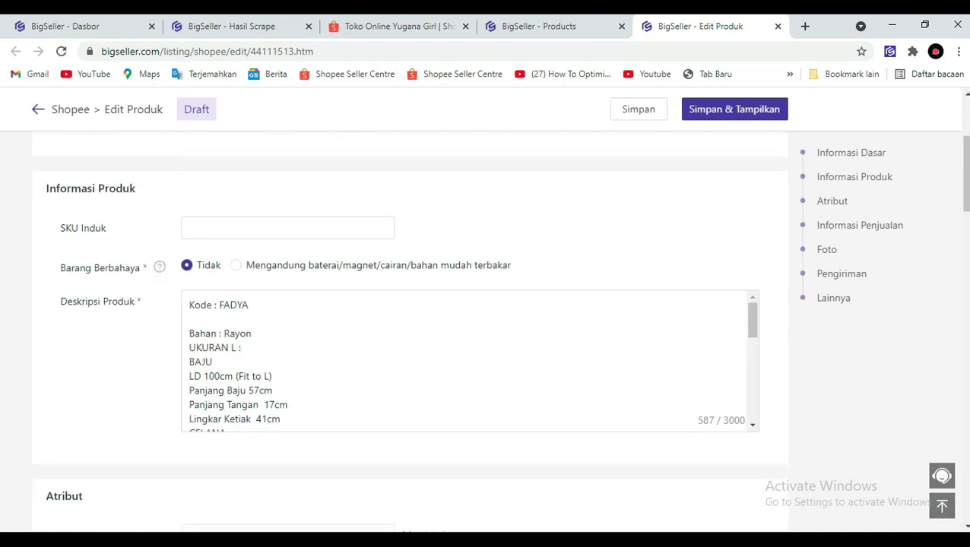
{"action": "scroll", "coordinate": [485, 319], "scroll_direction": "down", "scroll_amount": 2}
{"action": "scroll", "coordinate": [485, 319], "scroll_direction": "down", "scroll_amount": 4}
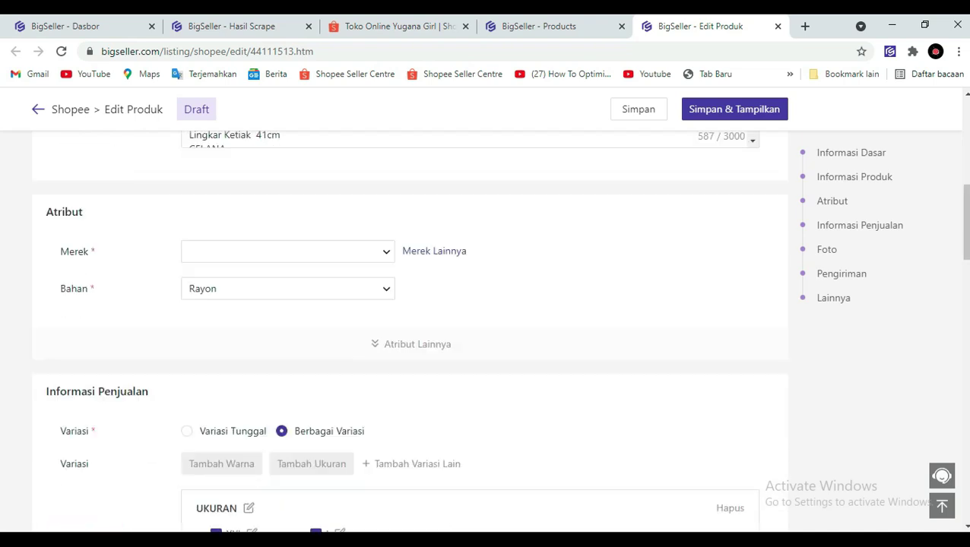
{"action": "scroll", "coordinate": [485, 319], "scroll_direction": "up", "scroll_amount": 2}
{"action": "left_click", "coordinate": [434, 250]}
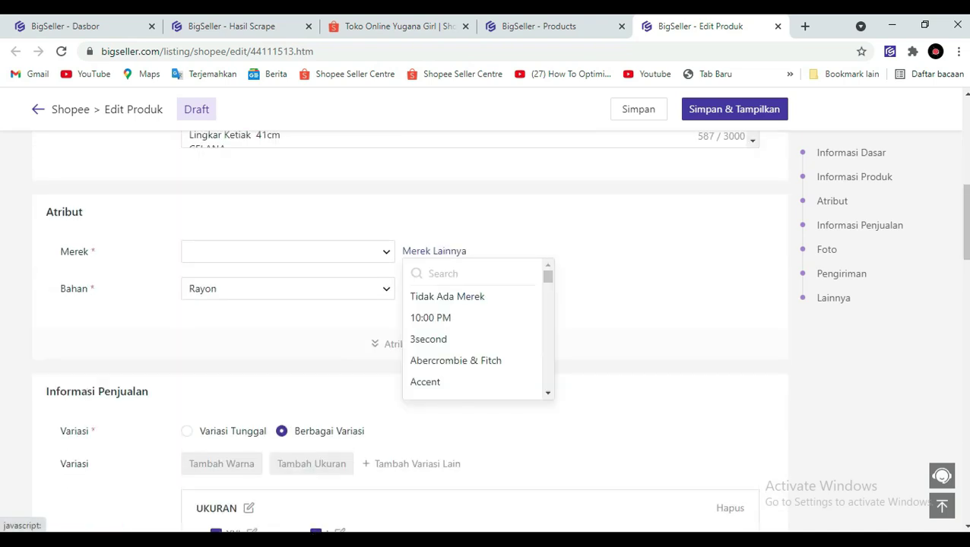
{"action": "left_click", "coordinate": [447, 296]}
- Enable the Reguler (Cashless) shipping service in the product's shipping section
{"action": "scroll", "coordinate": [447, 304], "scroll_direction": "down", "scroll_amount": 10}
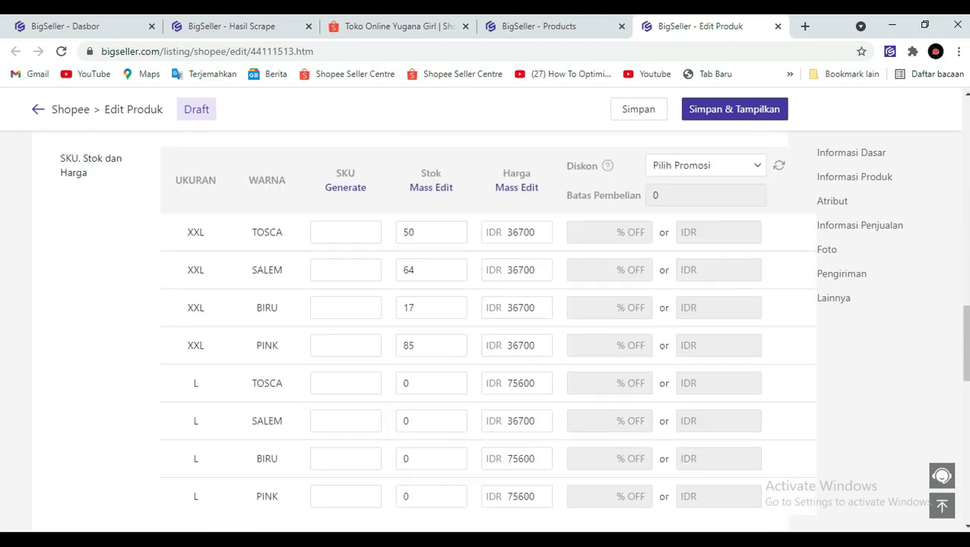
{"action": "scroll", "coordinate": [484, 334], "scroll_direction": "down", "scroll_amount": 10}
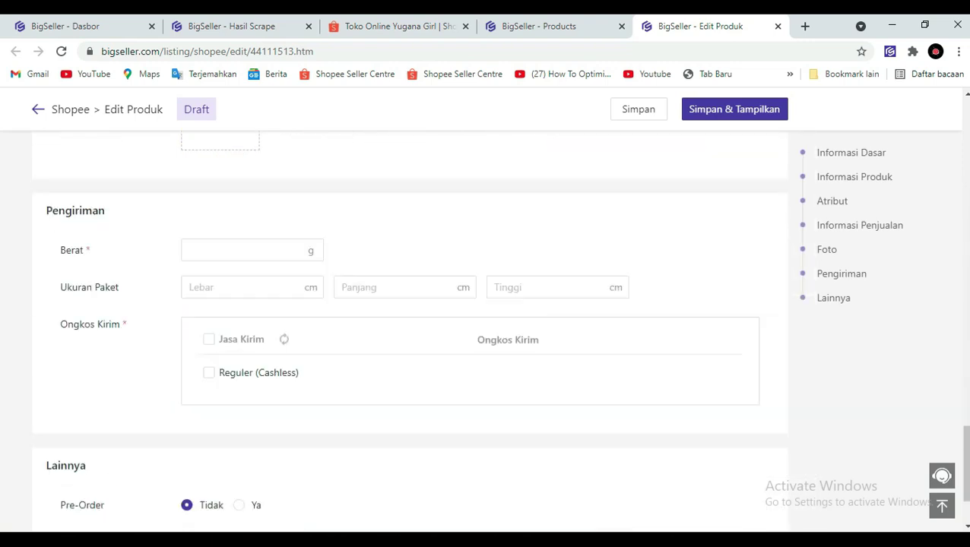
{"action": "scroll", "coordinate": [485, 334], "scroll_direction": "down", "scroll_amount": 2}
{"action": "left_click", "coordinate": [209, 261]}
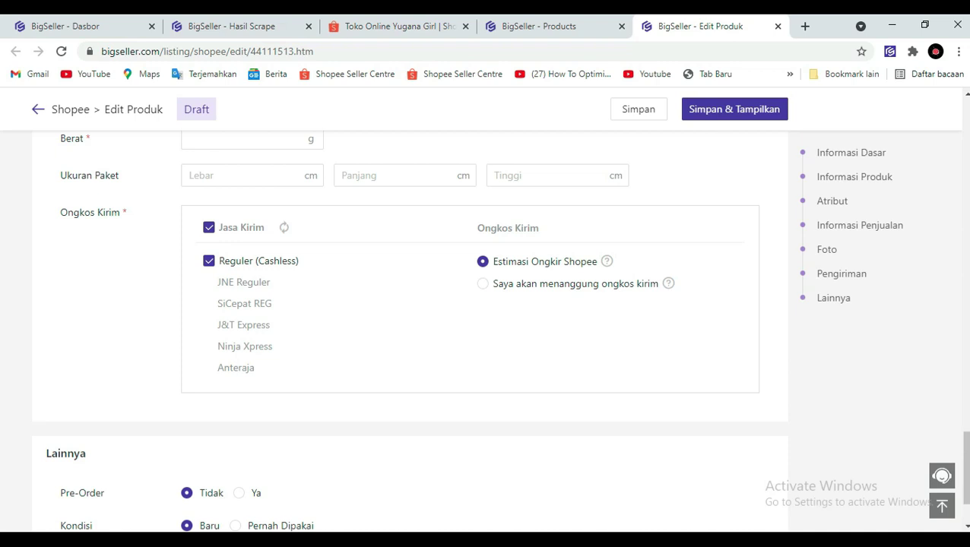
- Review the product form's sections and save the draft without publishing it
{"action": "scroll", "coordinate": [409, 332], "scroll_direction": "up", "scroll_amount": 10}
{"action": "scroll", "coordinate": [409, 331], "scroll_direction": "down", "scroll_amount": 10}
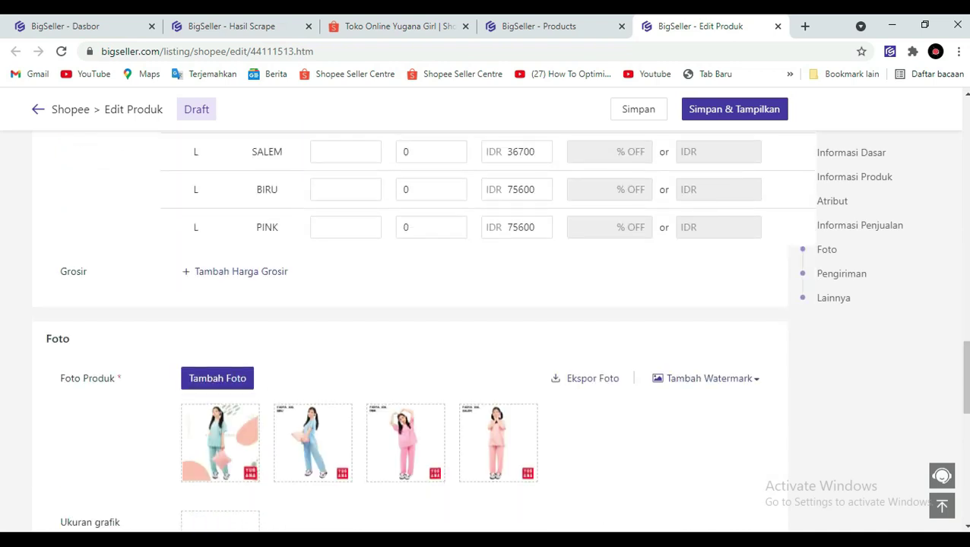
{"action": "left_click_drag", "start_coordinate": [73, 212], "coordinate": [103, 218]}
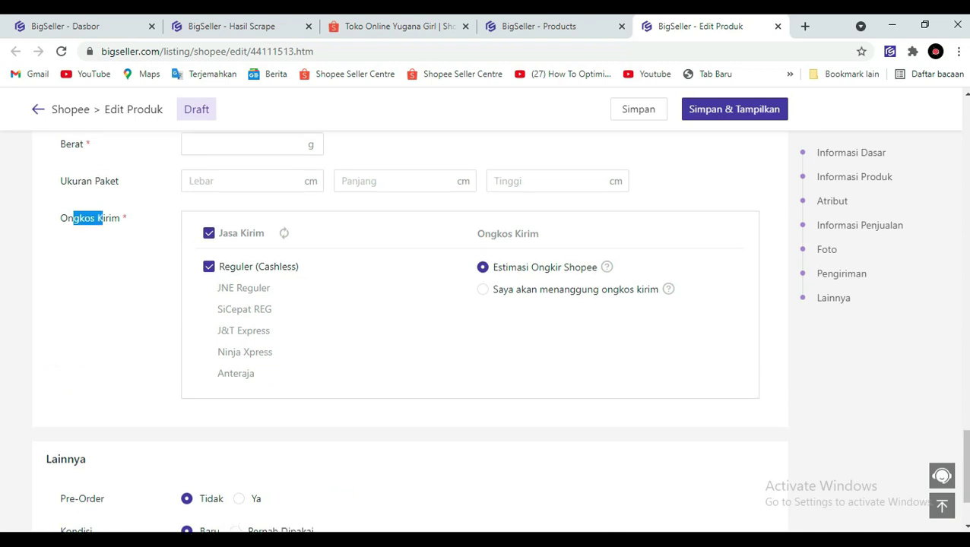
{"action": "scroll", "coordinate": [408, 331], "scroll_direction": "up", "scroll_amount": 15}
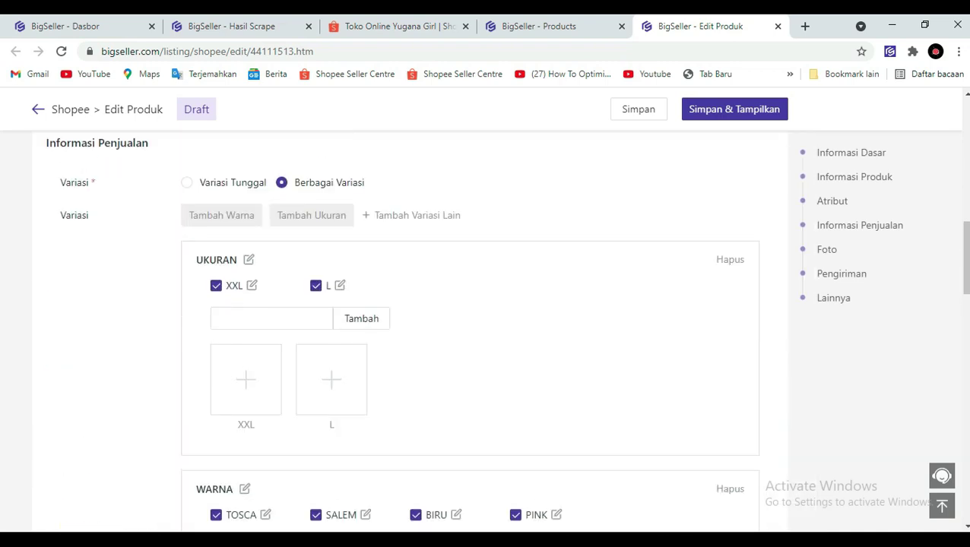
{"action": "scroll", "coordinate": [409, 331], "scroll_direction": "up", "scroll_amount": 1}
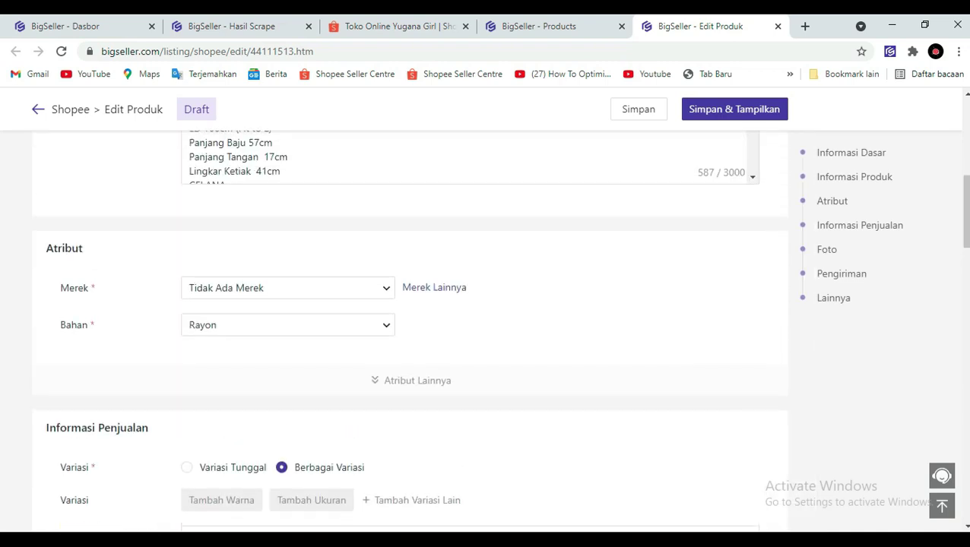
{"action": "scroll", "coordinate": [409, 331], "scroll_direction": "up", "scroll_amount": 4}
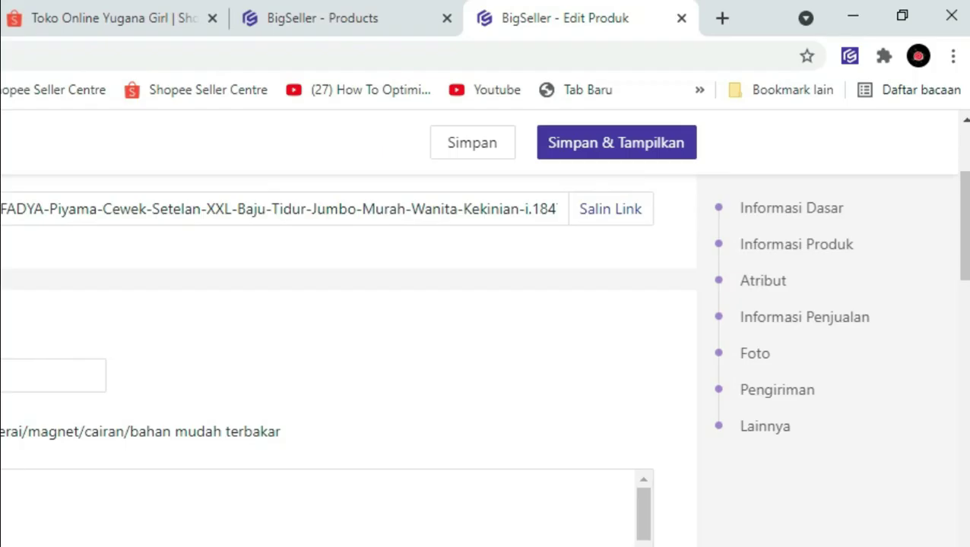
{"action": "left_click", "coordinate": [472, 143]}
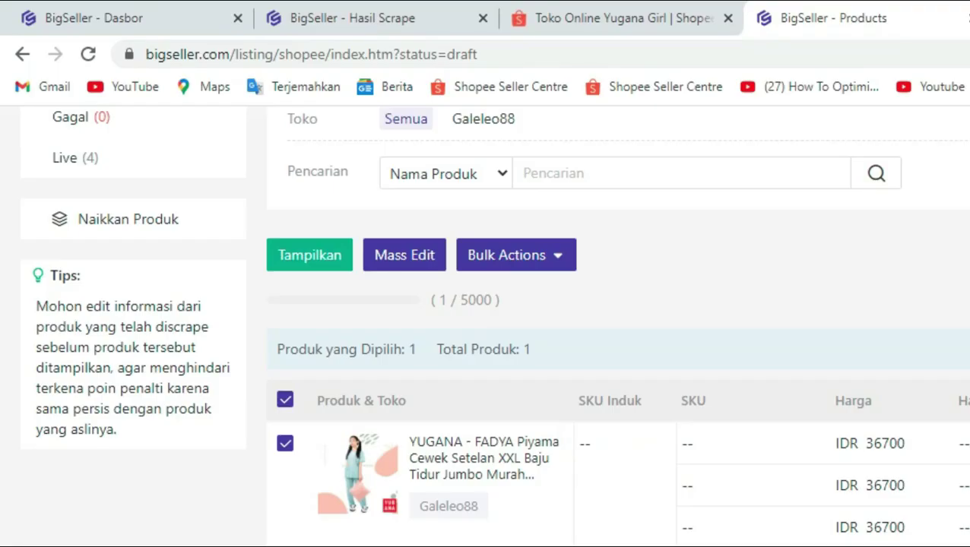
- Add the System Template watermark frame with the UP TO 50% OFF banner to the selected draft's first photo
{"action": "left_click", "coordinate": [516, 255]}
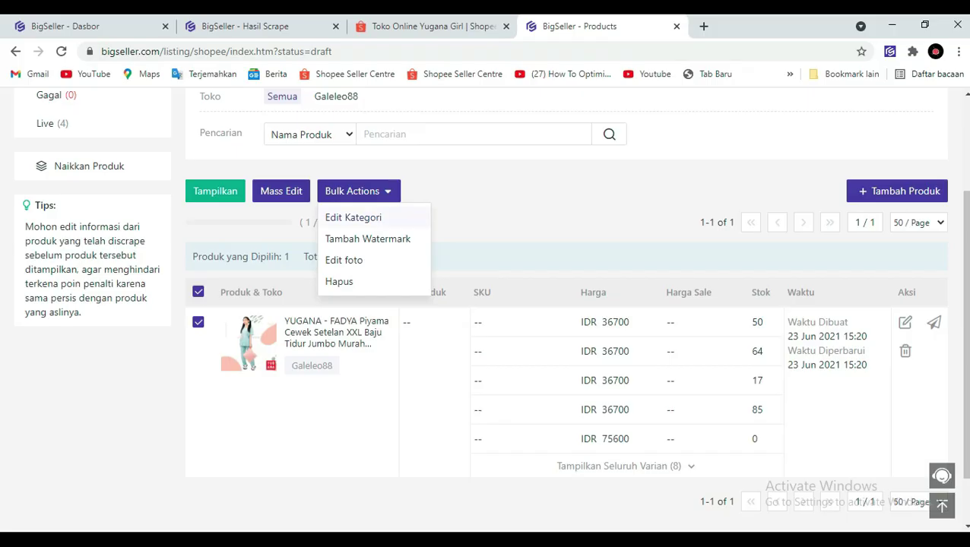
{"action": "left_click", "coordinate": [367, 239]}
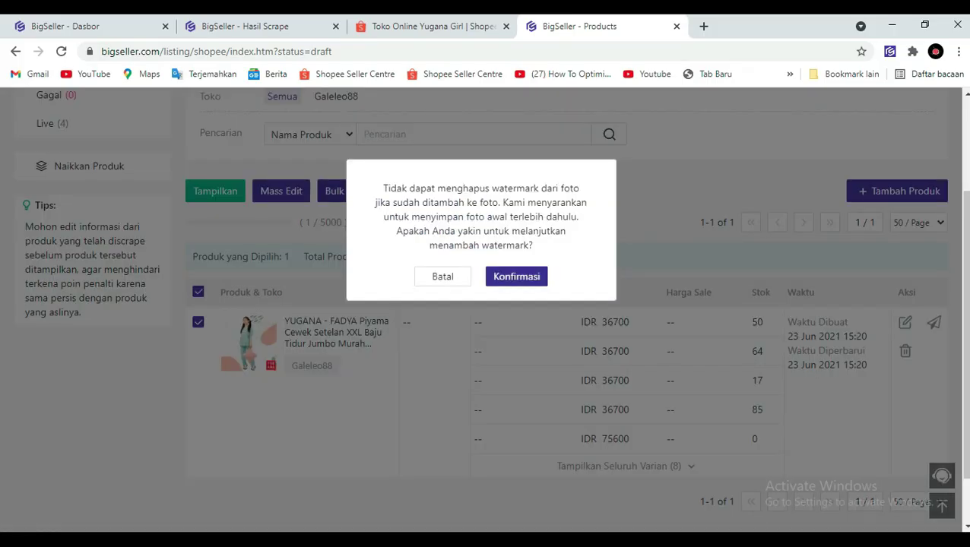
{"action": "left_click", "coordinate": [516, 277]}
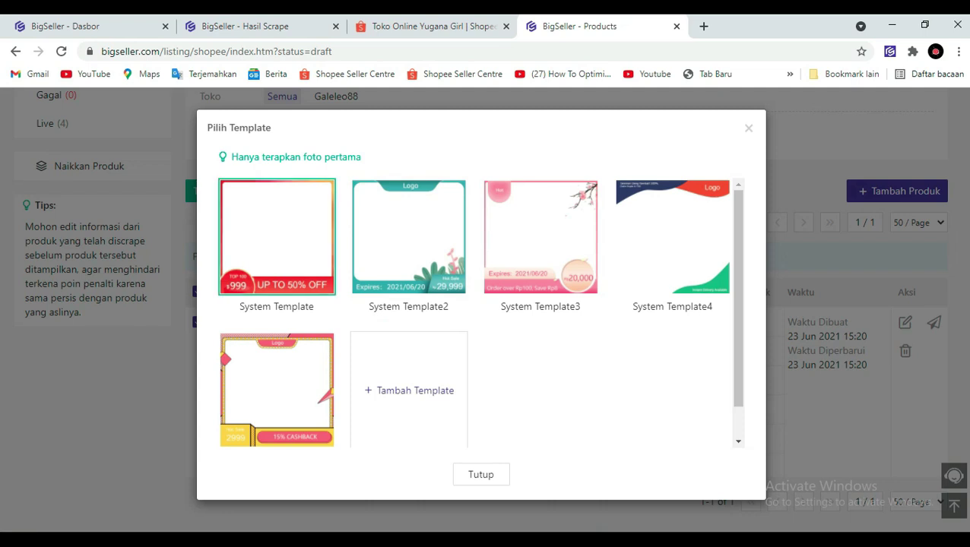
{"action": "left_click", "coordinate": [276, 236]}
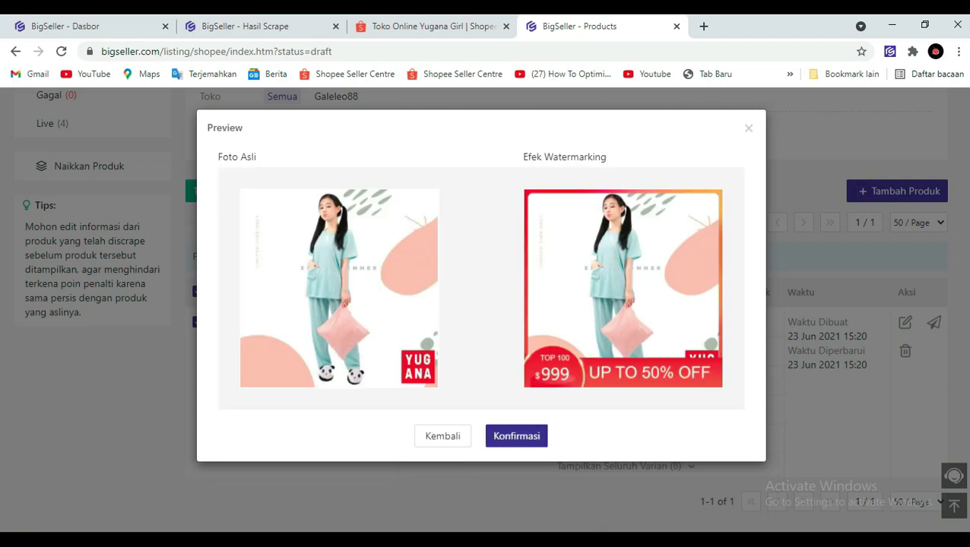
{"action": "left_click", "coordinate": [516, 436]}
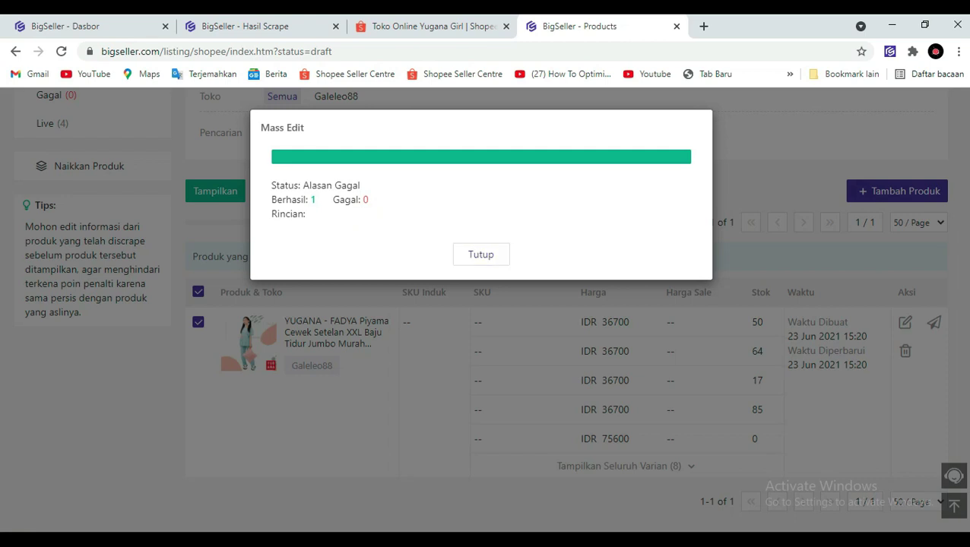
{"action": "left_click_drag", "start_coordinate": [285, 199], "coordinate": [316, 199]}
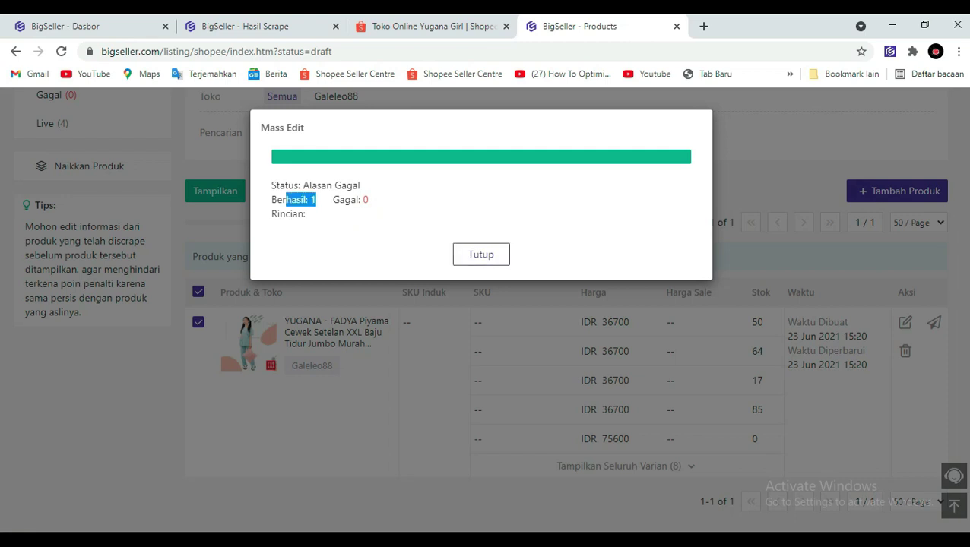
{"action": "left_click", "coordinate": [481, 254]}
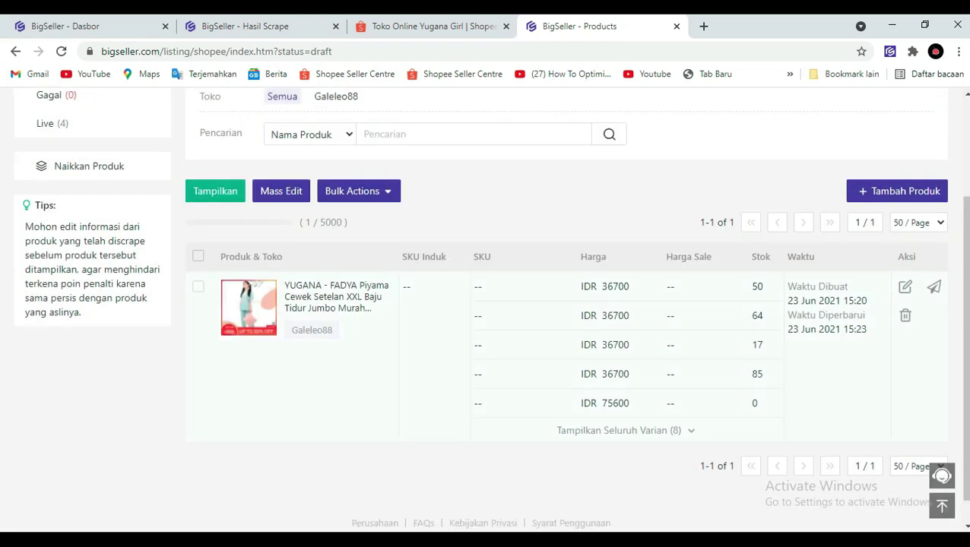
- Inspect the enlarged preview of the pajama draft's watermarked photo in the draft list
{"action": "mouse_move", "coordinate": [249, 308]}
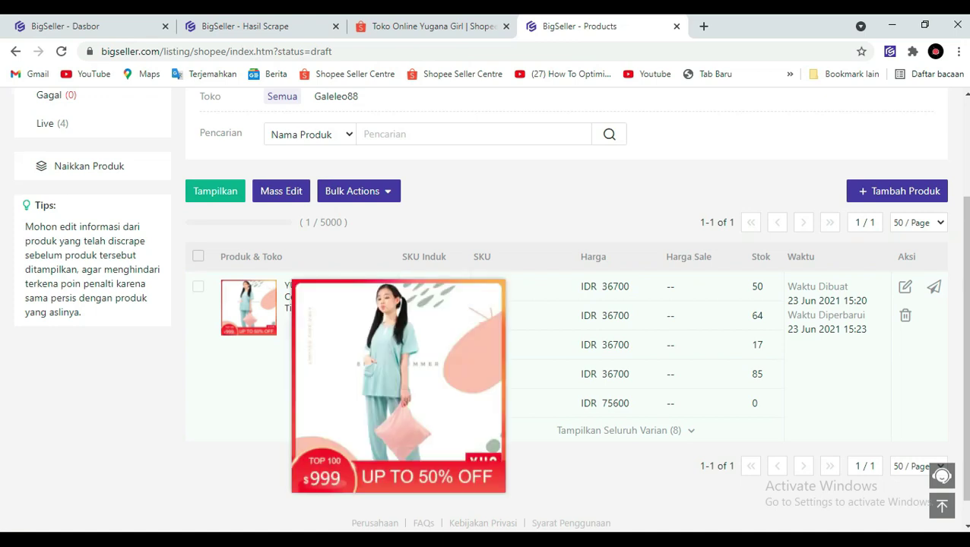
{"action": "scroll", "coordinate": [249, 308], "scroll_direction": "up", "scroll_amount": 1}
{"action": "scroll", "coordinate": [250, 308], "scroll_direction": "down", "scroll_amount": 1}
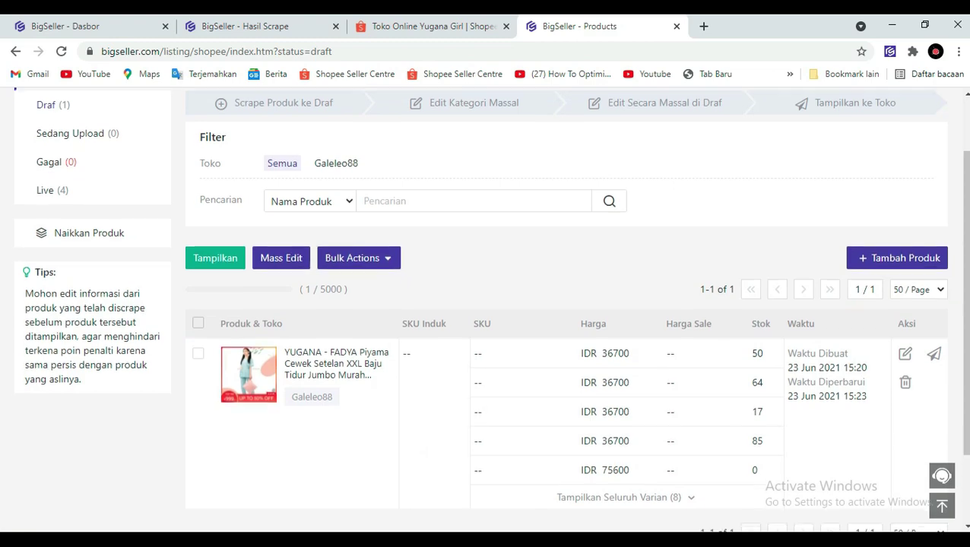
- Select the pajama draft, publish it to Shopee with a bulk action, and close the result dialog after reviewing it
{"action": "scroll", "coordinate": [491, 310], "scroll_direction": "up", "scroll_amount": 1}
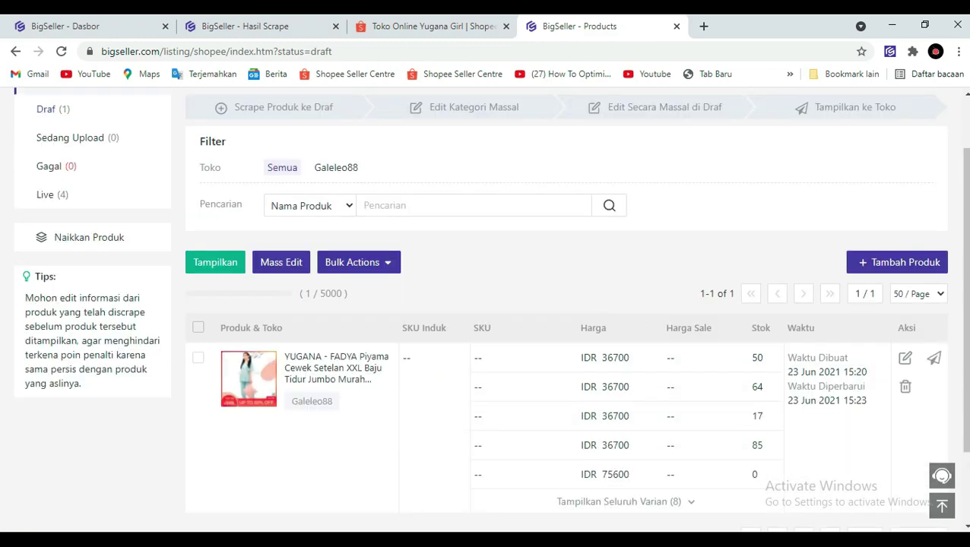
{"action": "left_click", "coordinate": [198, 328]}
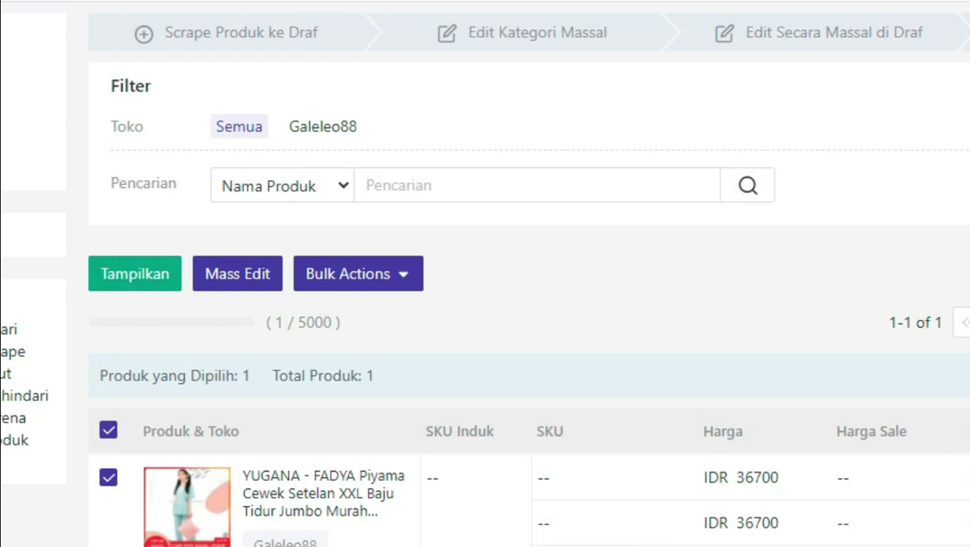
{"action": "left_click", "coordinate": [358, 274]}
{"action": "left_click", "coordinate": [382, 302]}
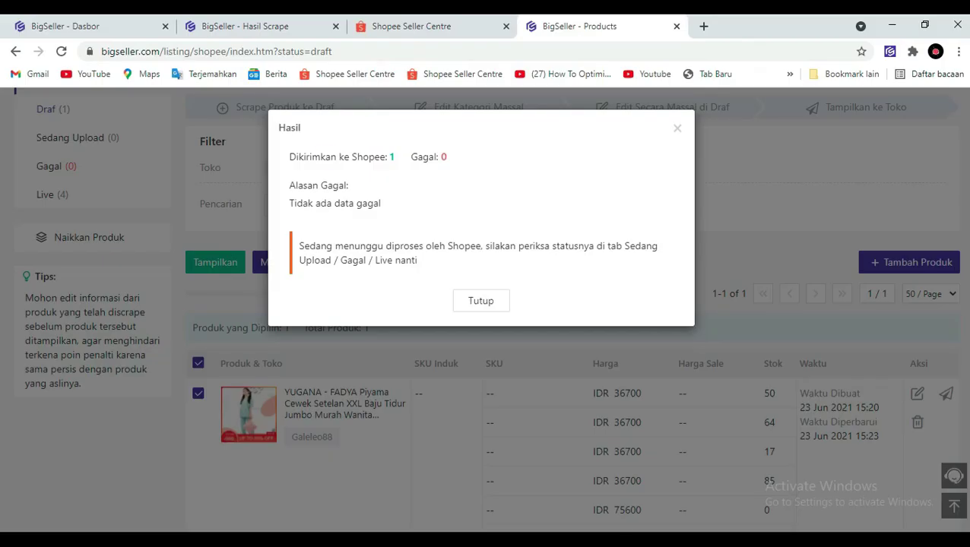
{"action": "left_click_drag", "start_coordinate": [320, 158], "coordinate": [367, 158]}
{"action": "left_click_drag", "start_coordinate": [436, 157], "coordinate": [439, 158]}
{"action": "left_click", "coordinate": [439, 157]}
{"action": "left_click", "coordinate": [480, 300]}
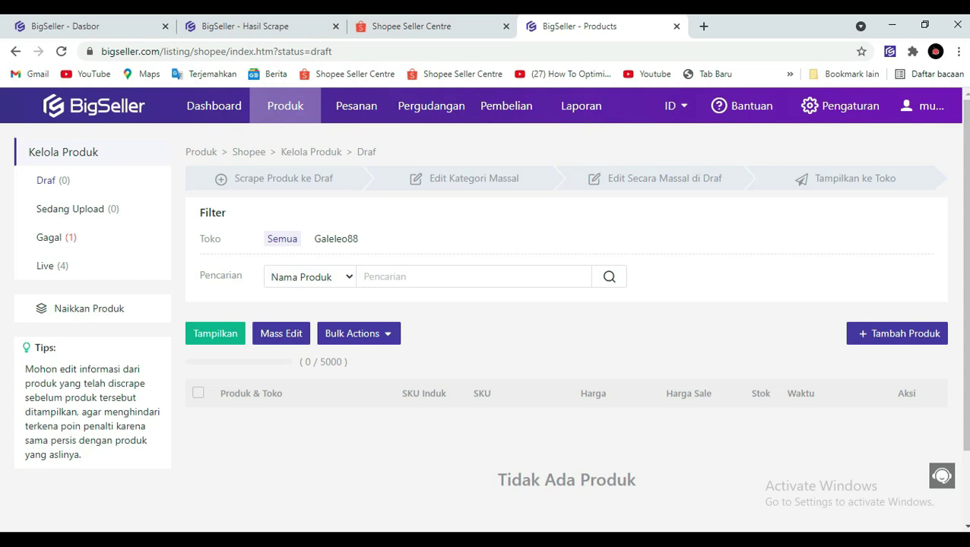
- Switch to Shopee Seller Centre and check the pajama listing under Produk Saya
{"action": "left_click", "coordinate": [410, 26]}
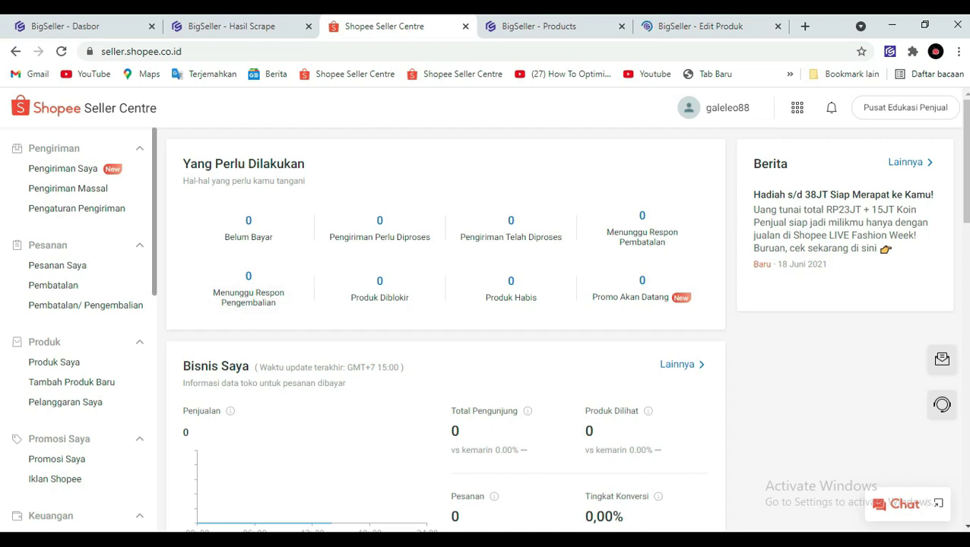
{"action": "left_click", "coordinate": [54, 362]}
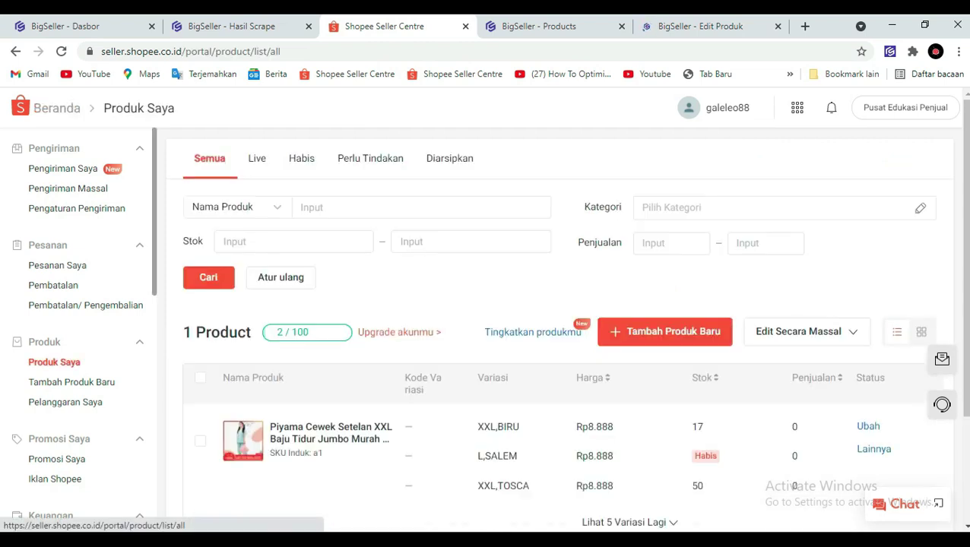
{"action": "scroll", "coordinate": [323, 364], "scroll_direction": "down", "scroll_amount": 1}
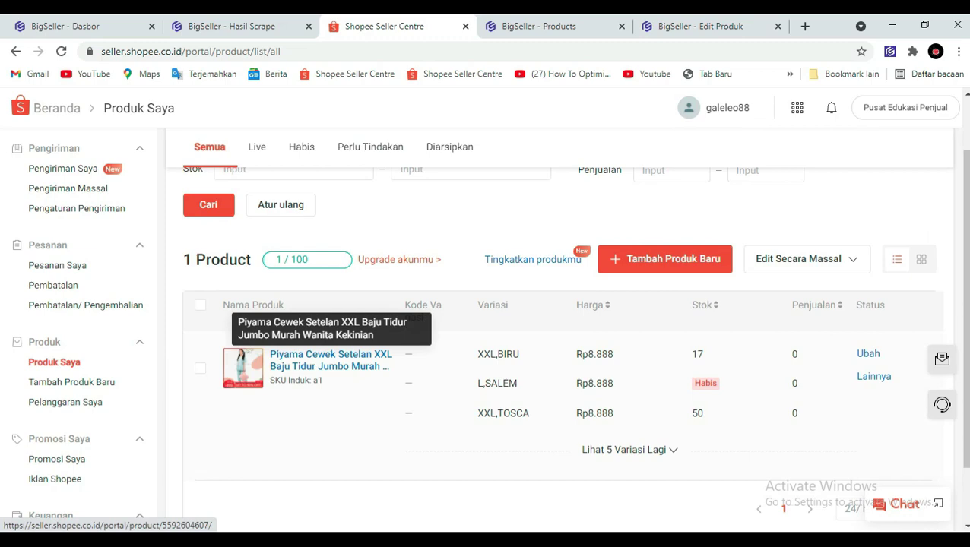
- Return to BigSeller and open the store's Naikkan Produk configuration for editing
{"action": "left_click", "coordinate": [538, 26]}
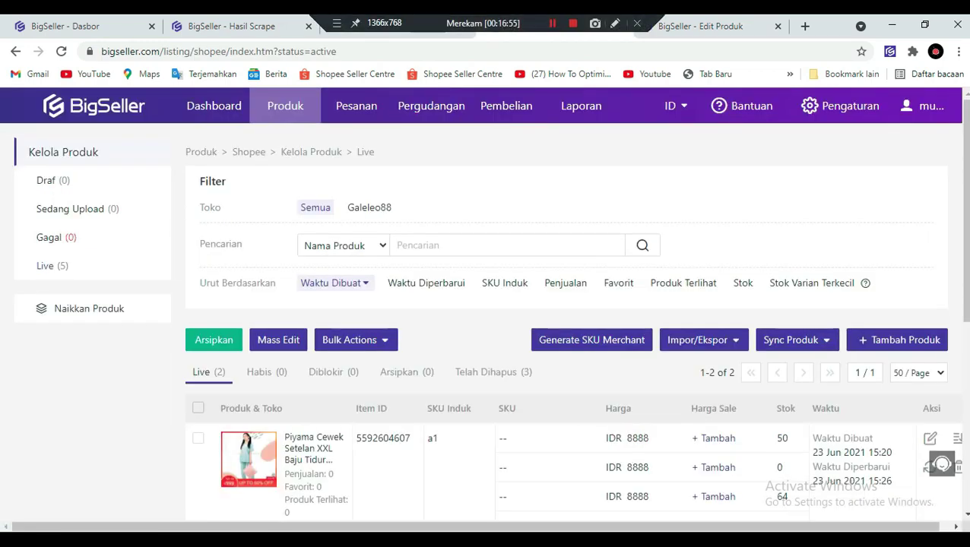
{"action": "mouse_move", "coordinate": [581, 107]}
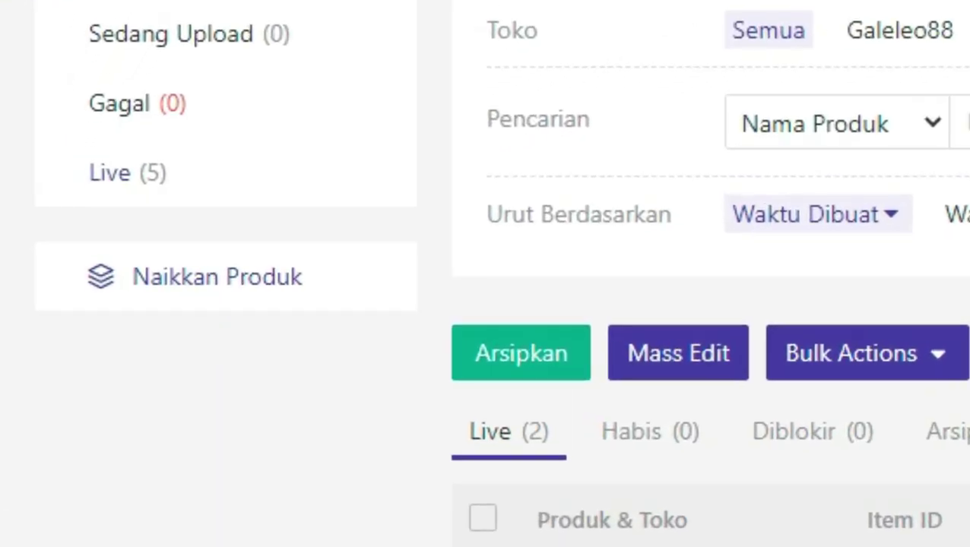
{"action": "left_click", "coordinate": [159, 285]}
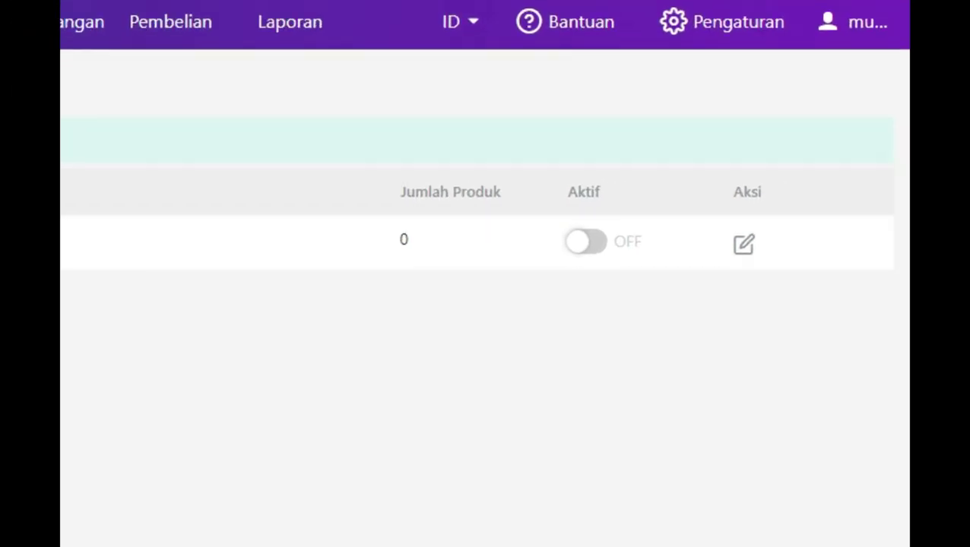
{"action": "left_click", "coordinate": [743, 244]}
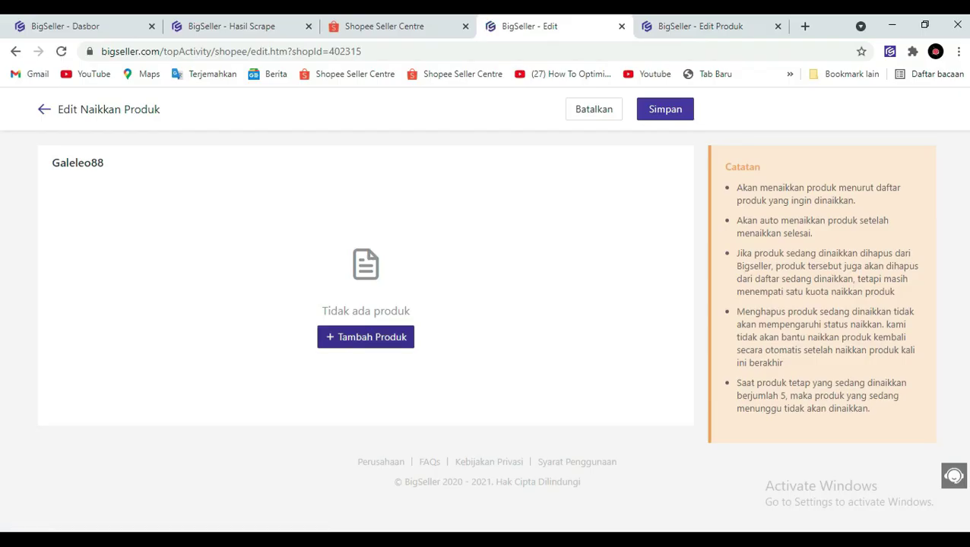
- Add the Piyama Cewek Setelan XXL and YUGANA - NIJI Piyama products to the store's boost list and save it
{"action": "left_click", "coordinate": [366, 337]}
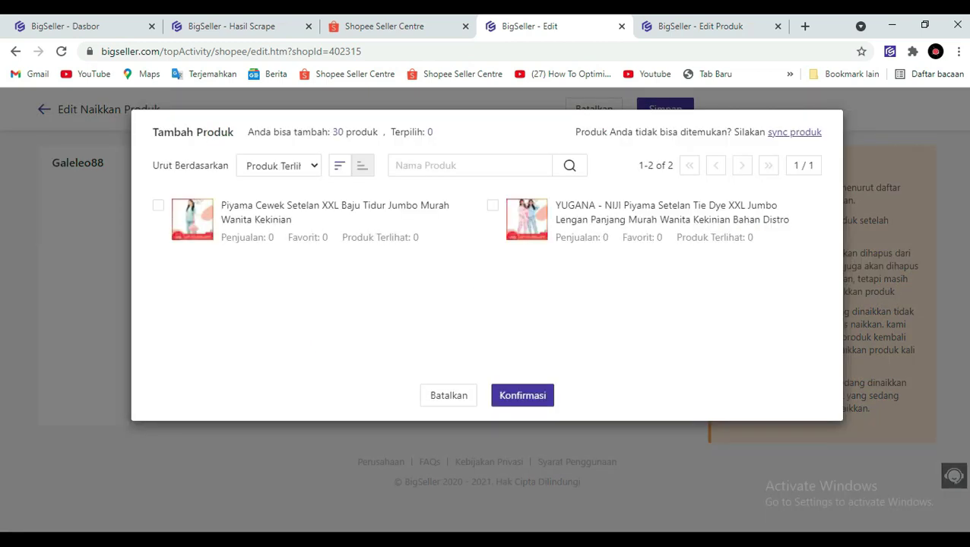
{"action": "left_click", "coordinate": [158, 205]}
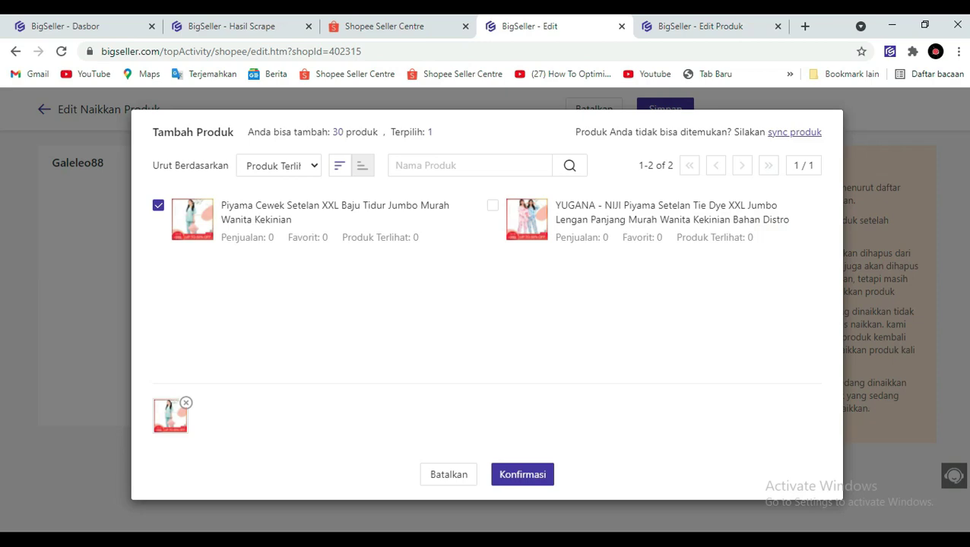
{"action": "left_click", "coordinate": [493, 206]}
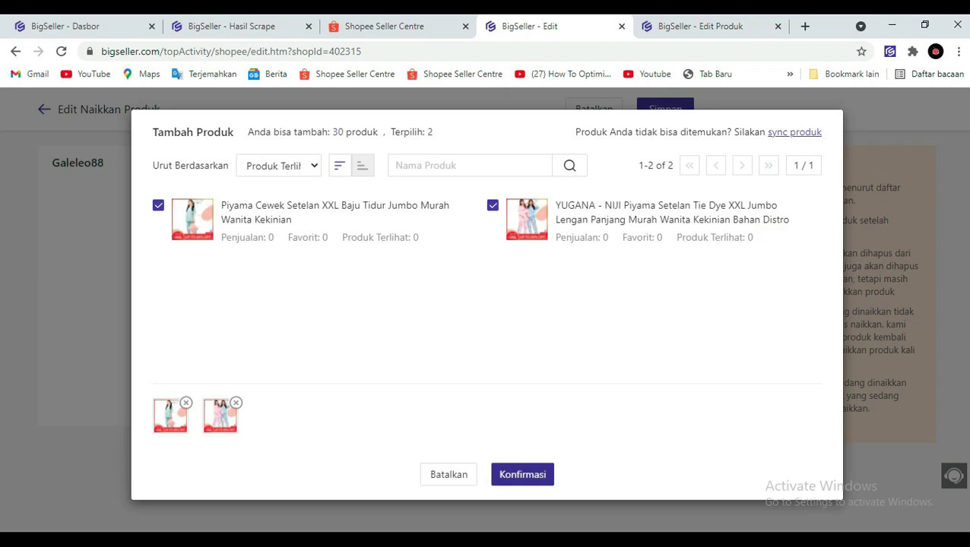
{"action": "left_click", "coordinate": [522, 475]}
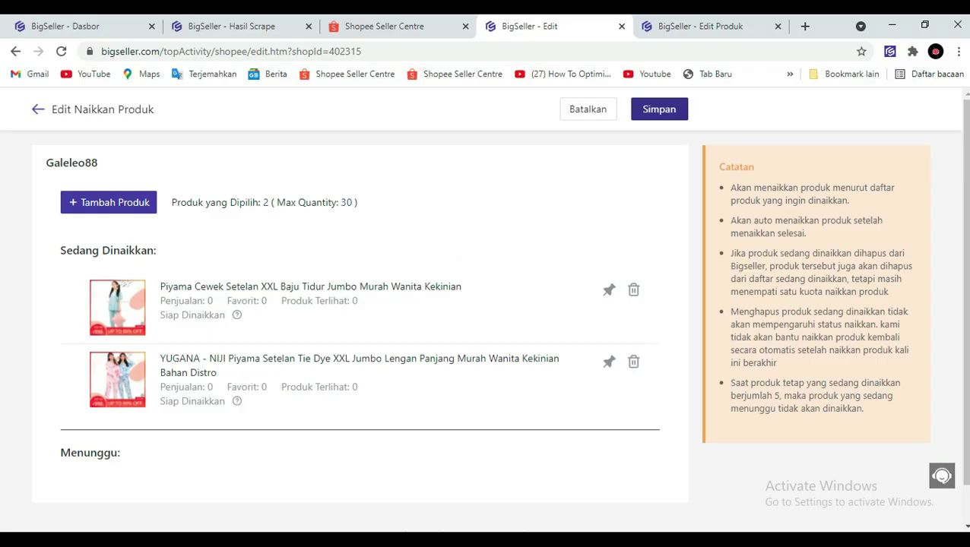
{"action": "left_click", "coordinate": [639, 119]}
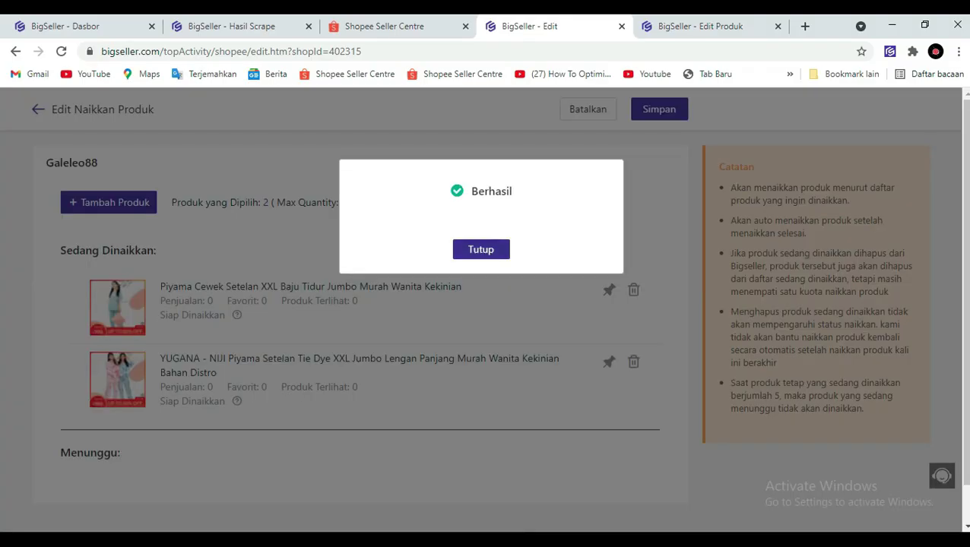
{"action": "left_click", "coordinate": [481, 249]}
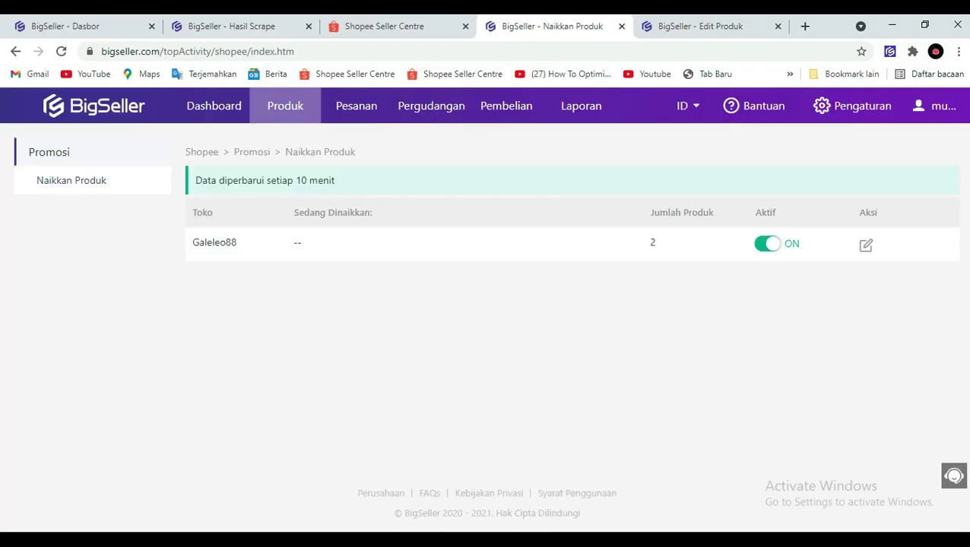